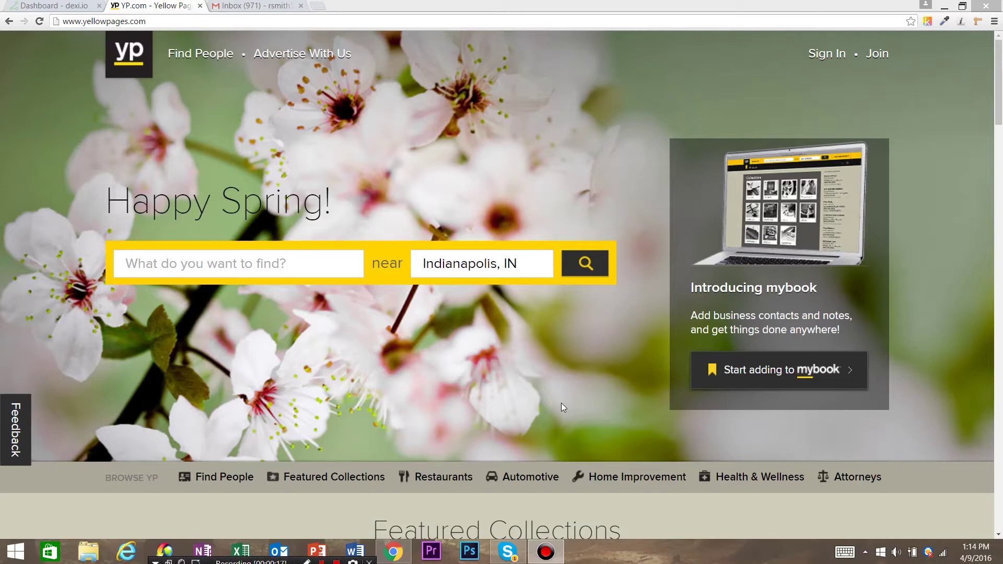
Search YP.com for 'restaurant near Indianapolis, IN' using the search suggestion.
{"action": "left_click", "coordinate": [250, 269]}
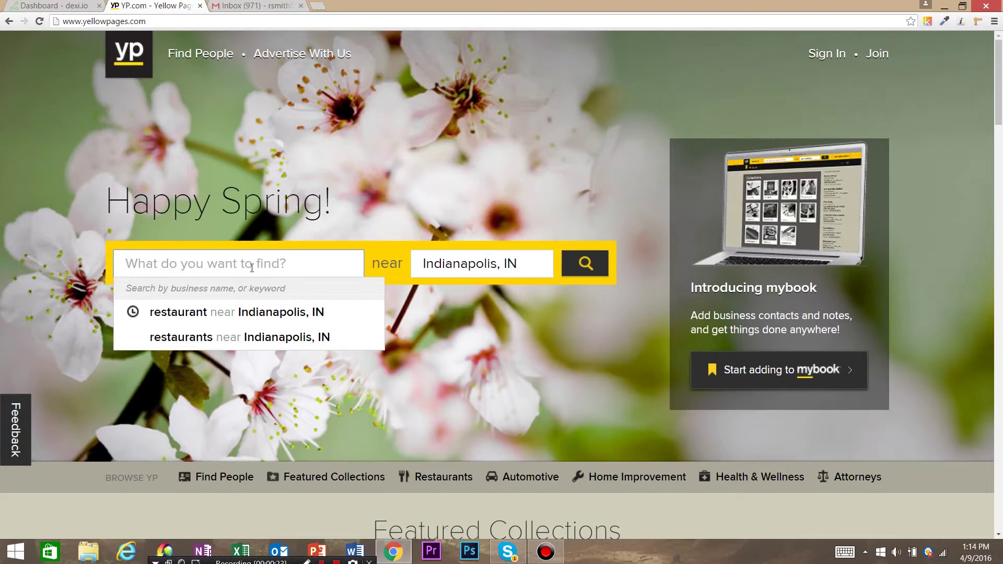
{"action": "left_click", "coordinate": [177, 312]}
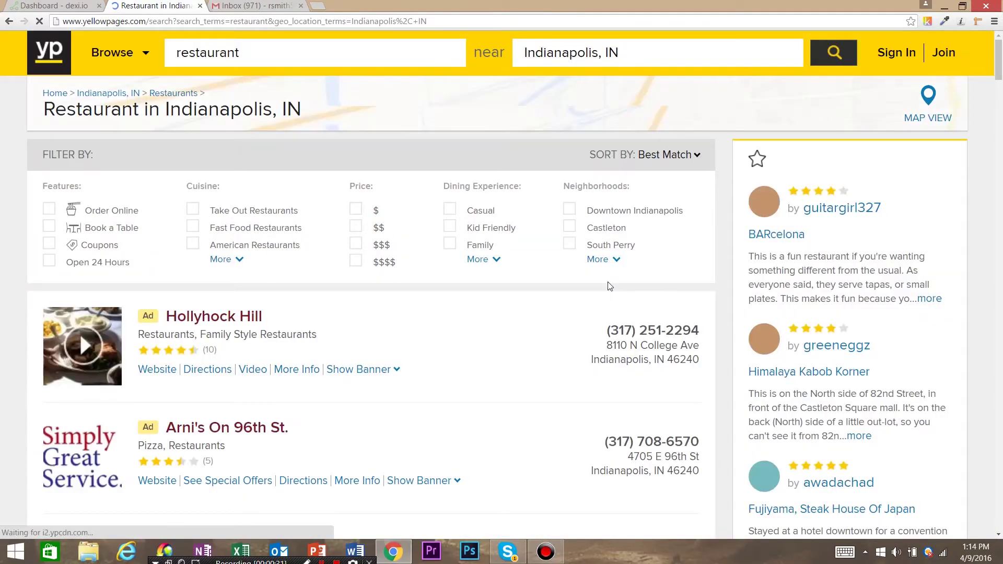
Browse the Indianapolis restaurant listings, then select the results page URL to copy it.
{"action": "scroll", "coordinate": [612, 286], "scroll_direction": "down", "scroll_amount": 10}
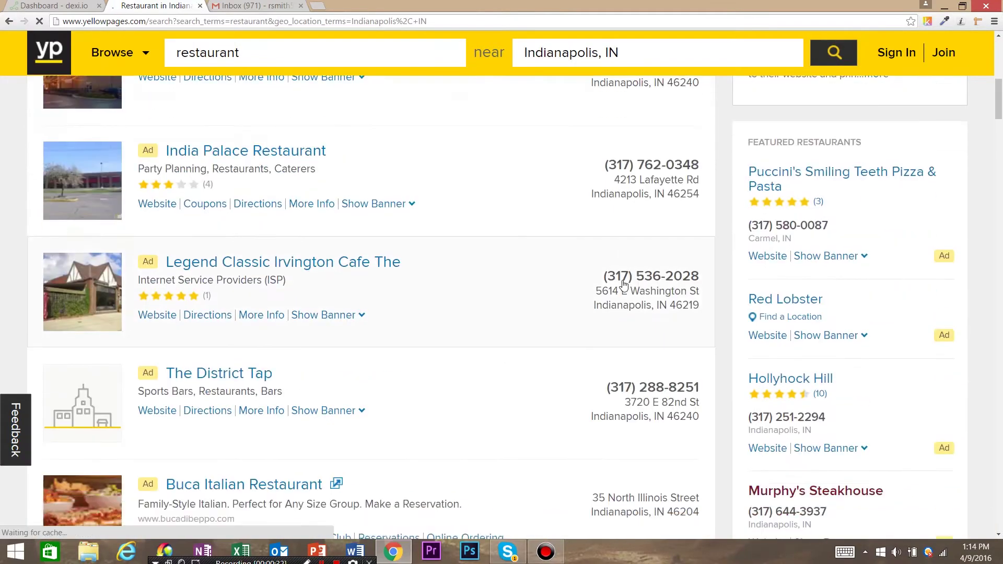
{"action": "scroll", "coordinate": [625, 285], "scroll_direction": "down", "scroll_amount": 8}
{"action": "scroll", "coordinate": [269, 319], "scroll_direction": "up", "scroll_amount": 4}
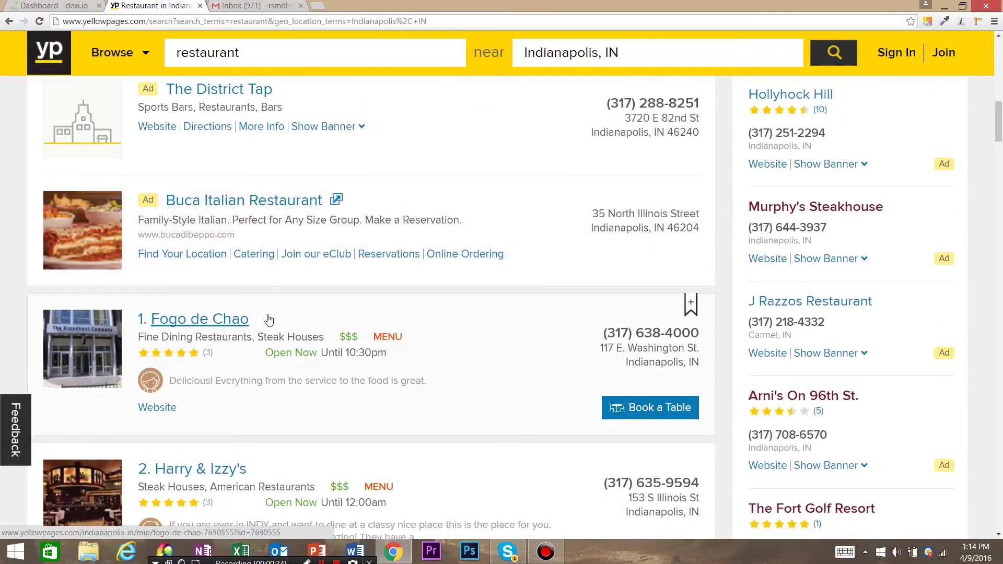
{"action": "scroll", "coordinate": [269, 320], "scroll_direction": "down", "scroll_amount": 15}
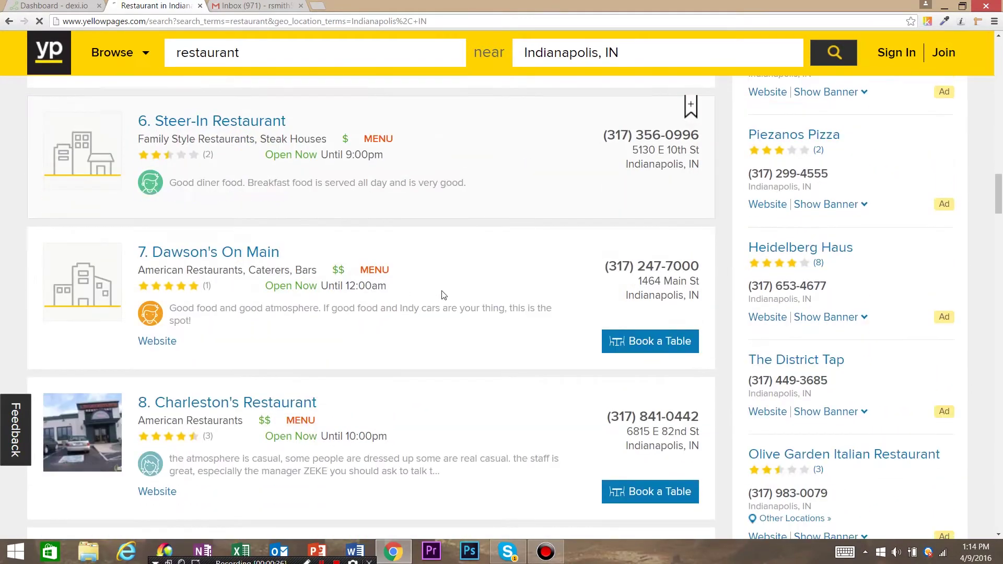
{"action": "scroll", "coordinate": [397, 316], "scroll_direction": "up", "scroll_amount": 7}
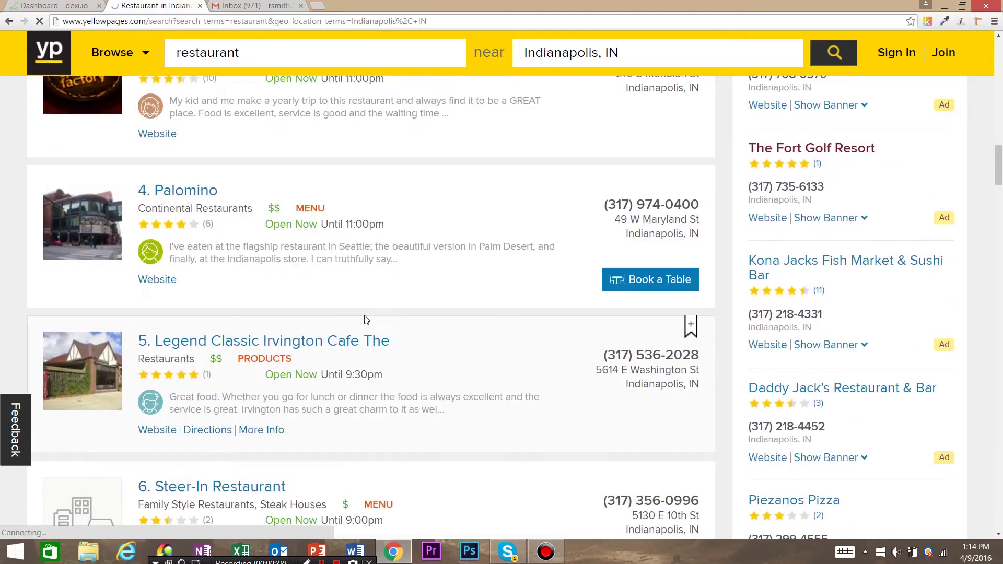
{"action": "scroll", "coordinate": [361, 319], "scroll_direction": "up", "scroll_amount": 6}
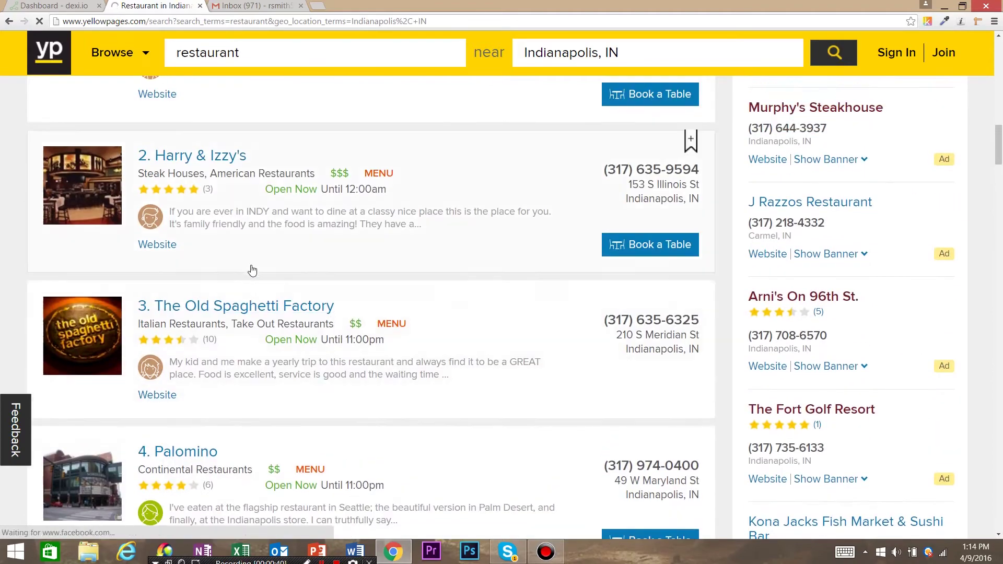
{"action": "scroll", "coordinate": [252, 271], "scroll_direction": "up", "scroll_amount": 2}
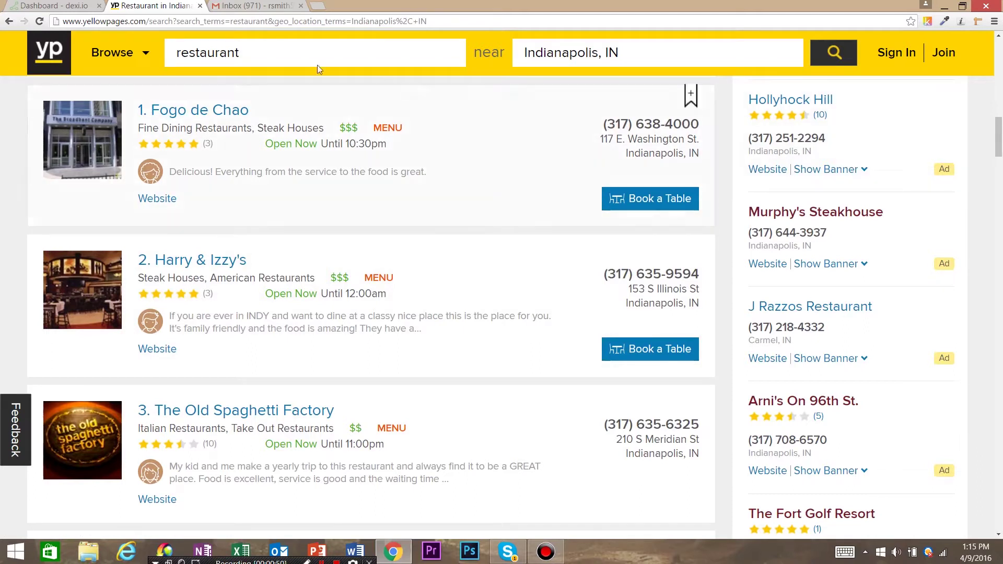
{"action": "left_click", "coordinate": [142, 22]}
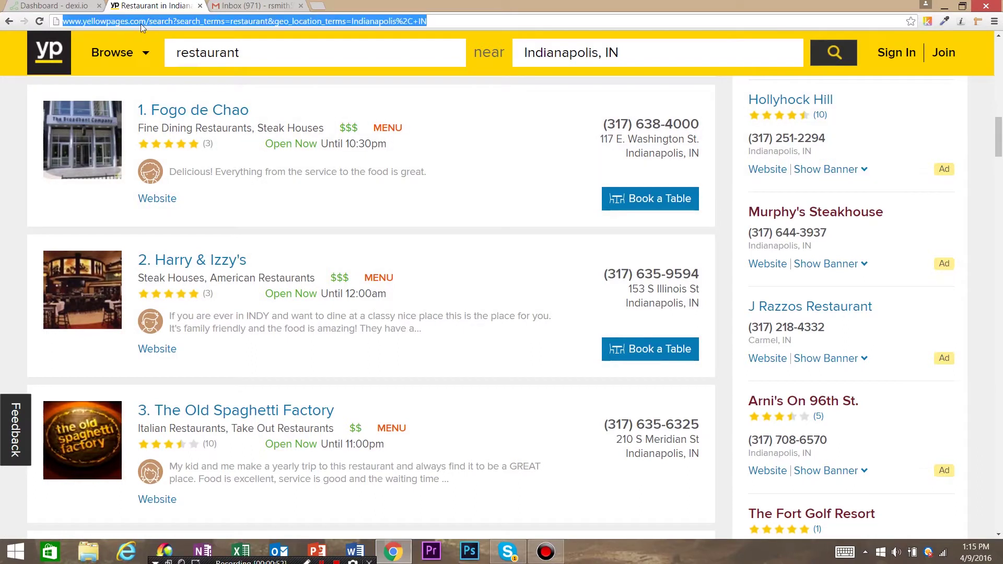
{"action": "right_click", "coordinate": [140, 24]}
Copy the YP results URL and create a new Extractor robot starting from it in dexi.io.
{"action": "left_click", "coordinate": [199, 67]}
{"action": "left_click", "coordinate": [59, 5]}
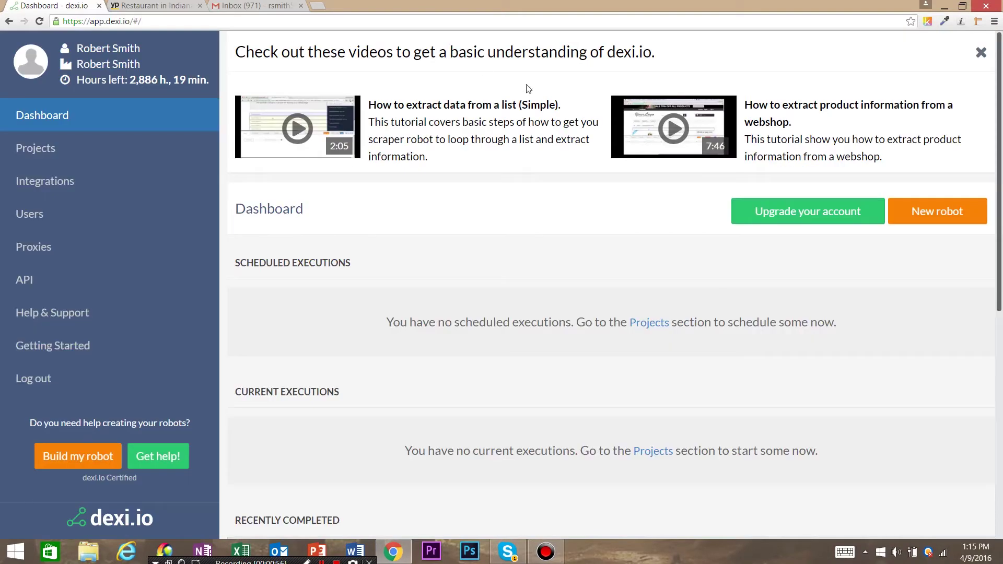
{"action": "left_click", "coordinate": [929, 219]}
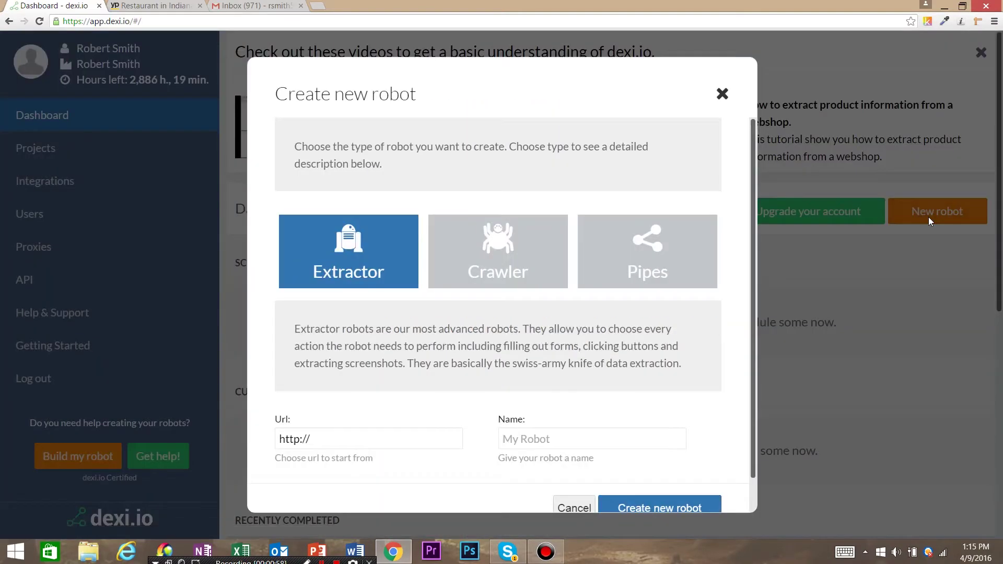
{"action": "scroll", "coordinate": [589, 304], "scroll_direction": "down", "scroll_amount": 1}
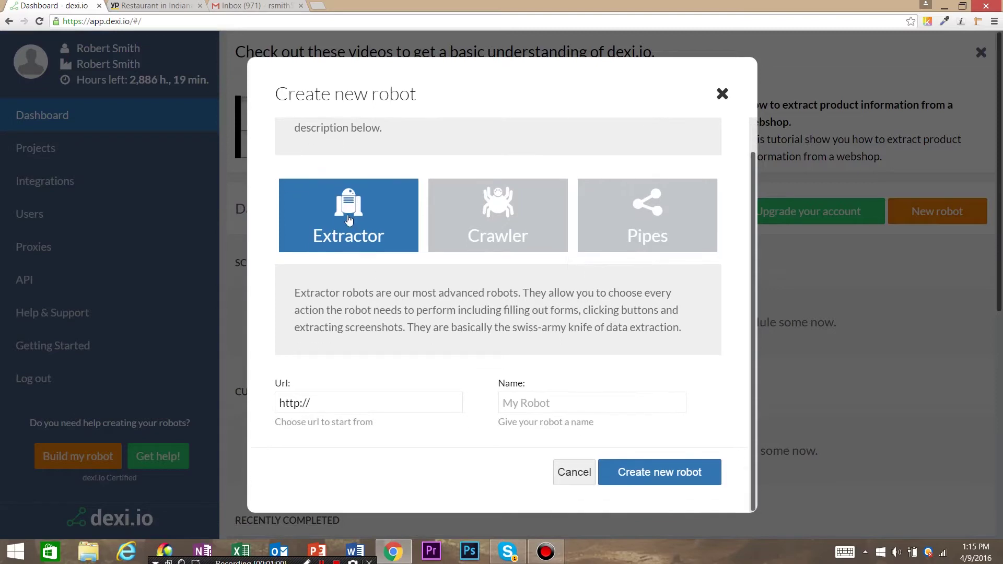
{"action": "left_click_drag", "start_coordinate": [309, 403], "coordinate": [279, 403]}
{"action": "right_click", "coordinate": [364, 408]}
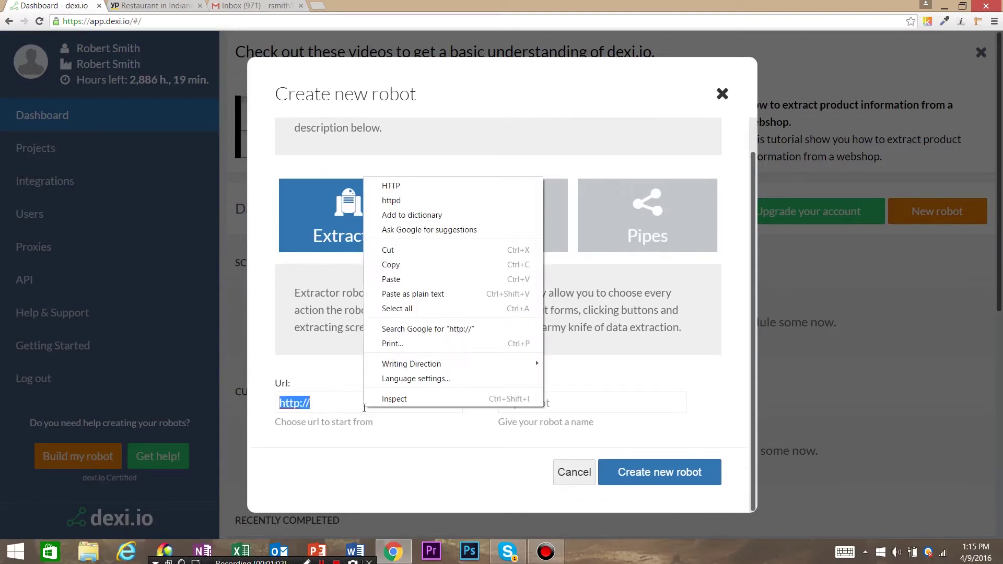
{"action": "left_click", "coordinate": [405, 280]}
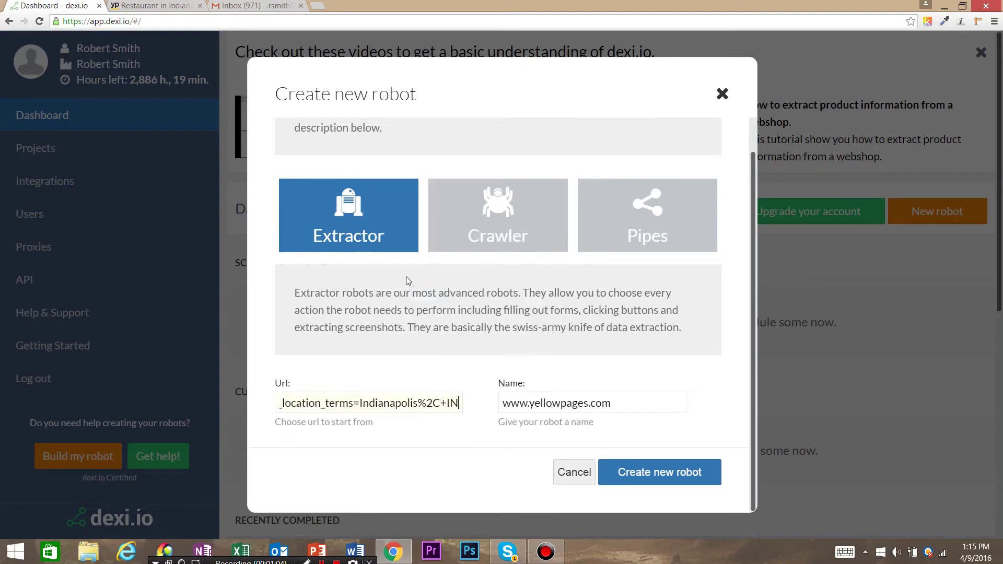
{"action": "left_click", "coordinate": [675, 476]}
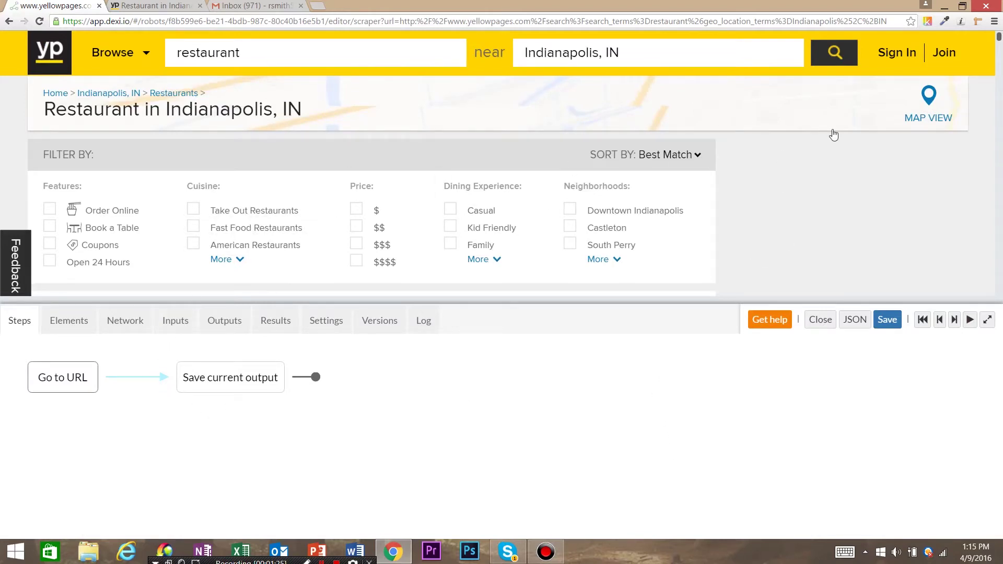
Add a Page iteration step that follows the results' Next link.
{"action": "left_click_drag", "start_coordinate": [999, 42], "coordinate": [978, 274]}
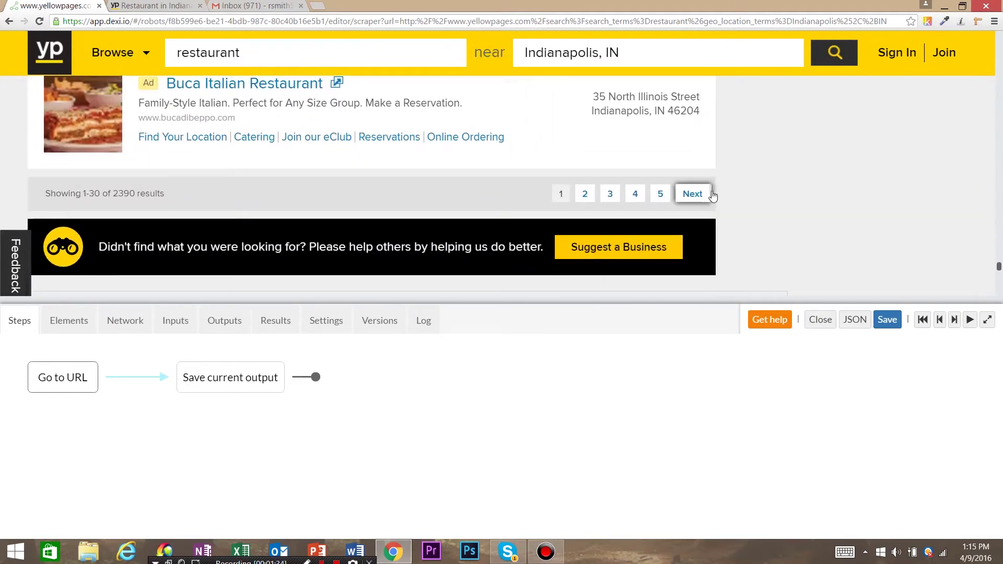
{"action": "left_click", "coordinate": [686, 198]}
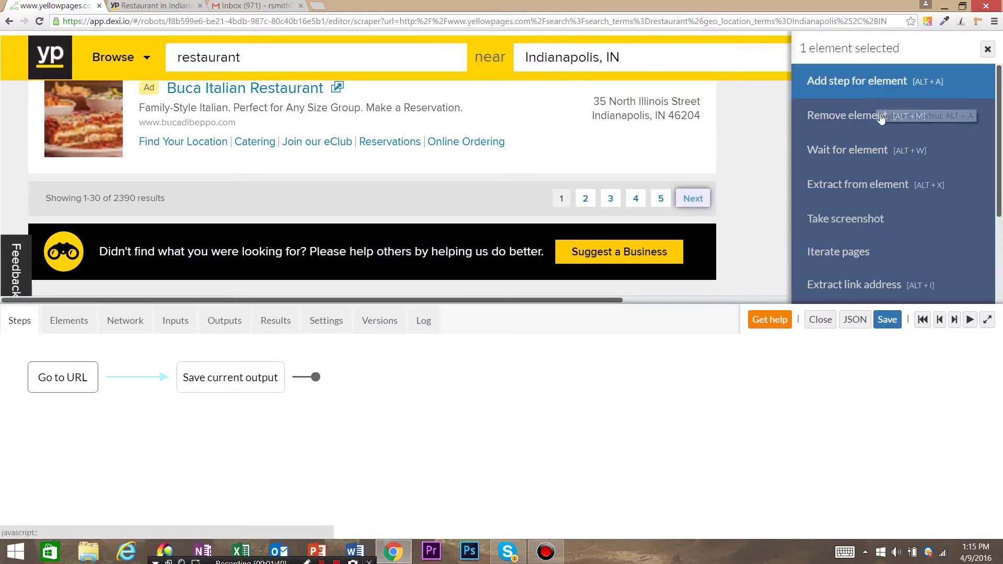
{"action": "left_click", "coordinate": [847, 253]}
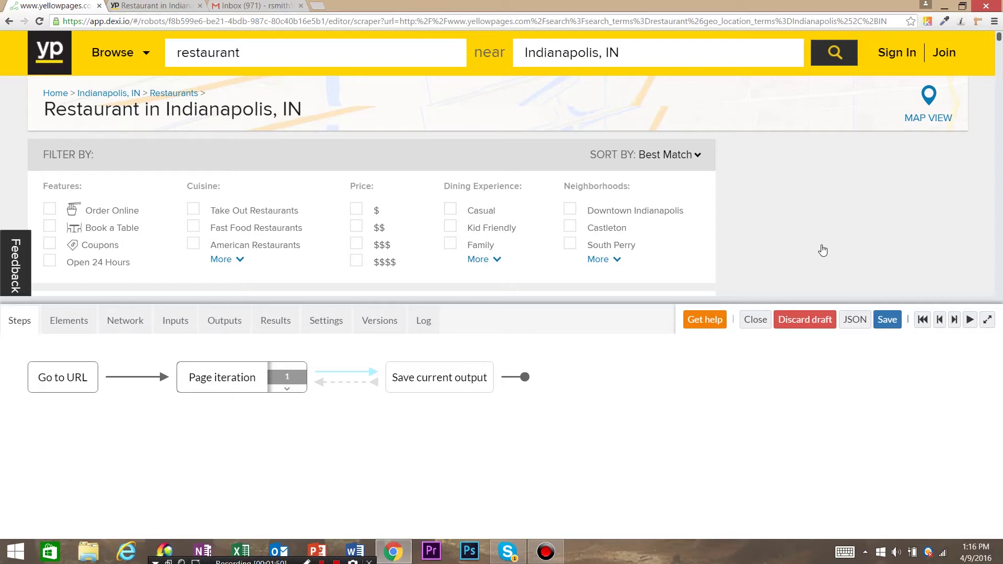
Select the first two restaurant names in the results preview.
{"action": "scroll", "coordinate": [779, 183], "scroll_direction": "down", "scroll_amount": 5}
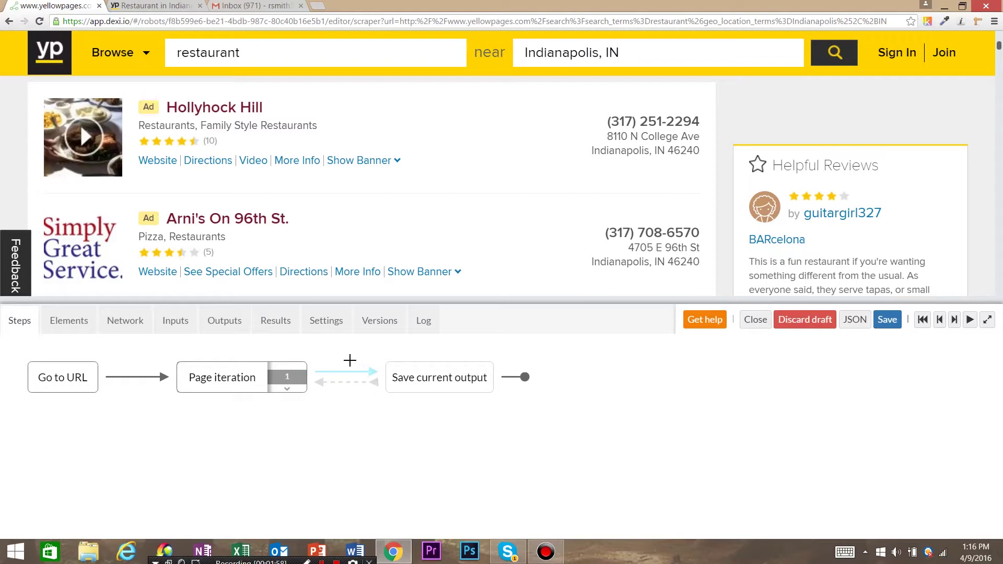
{"action": "scroll", "coordinate": [692, 163], "scroll_direction": "down", "scroll_amount": 3}
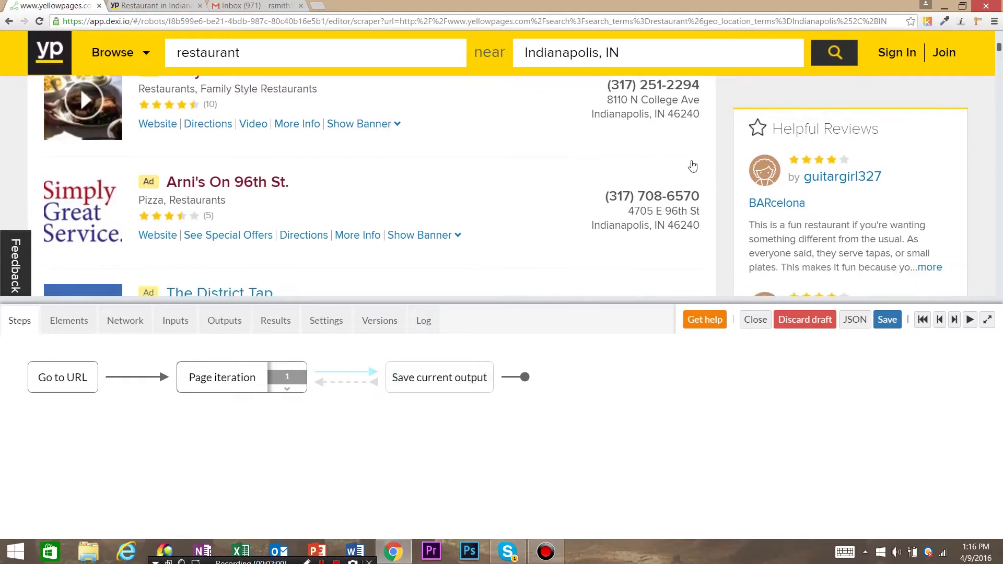
{"action": "scroll", "coordinate": [285, 207], "scroll_direction": "down", "scroll_amount": 10}
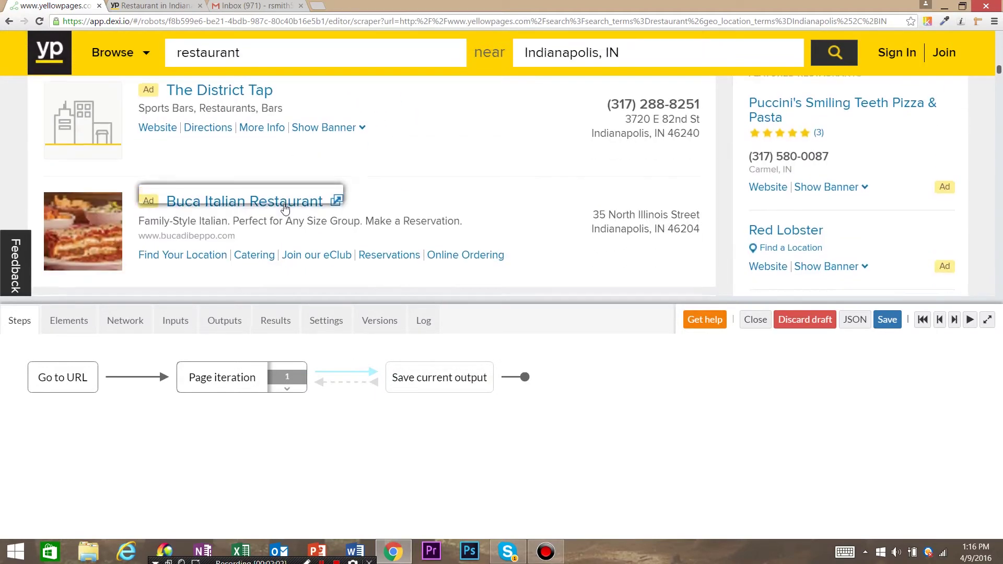
{"action": "scroll", "coordinate": [284, 207], "scroll_direction": "down", "scroll_amount": 3}
{"action": "scroll", "coordinate": [311, 204], "scroll_direction": "up", "scroll_amount": 2}
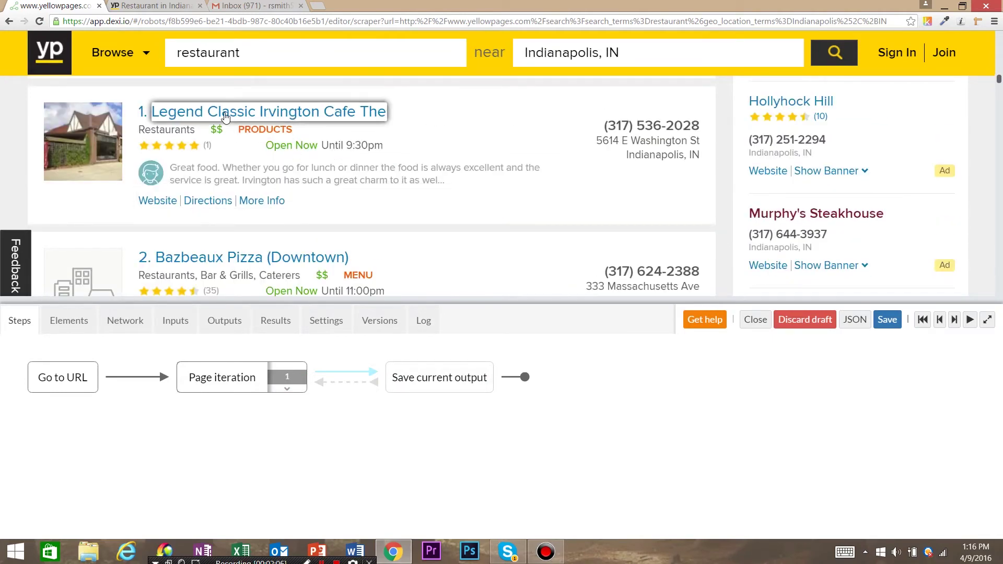
{"action": "left_click", "coordinate": [225, 116]}
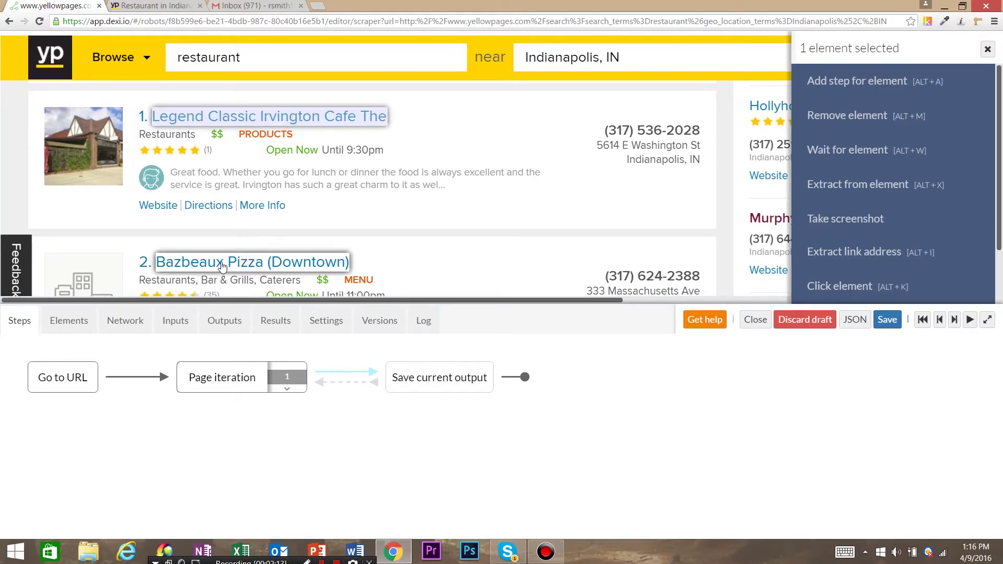
{"action": "left_click", "coordinate": [222, 265]}
Add the 28 suggested names to the selection and loop through all 30 listings.
{"action": "scroll", "coordinate": [276, 201], "scroll_direction": "down", "scroll_amount": 4}
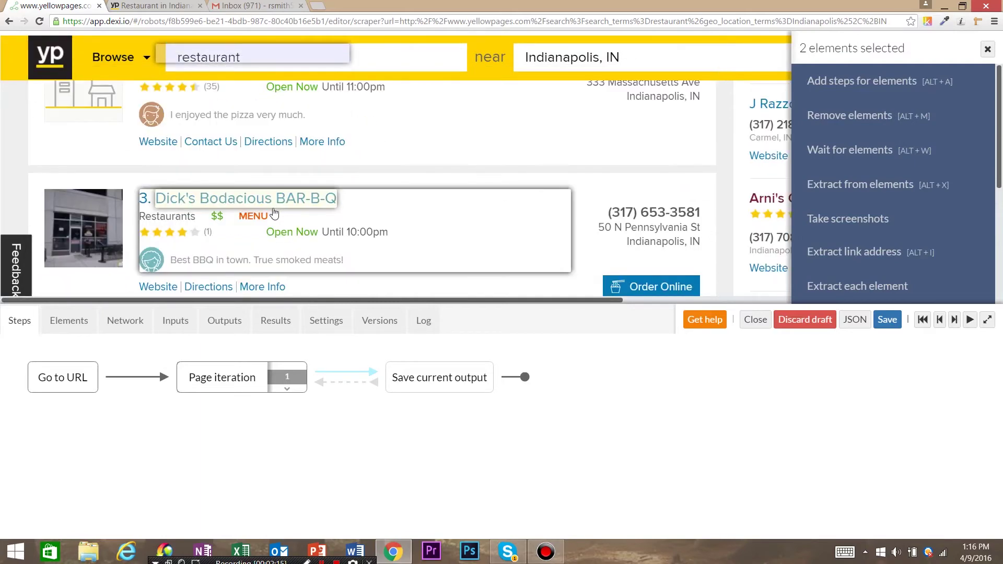
{"action": "scroll", "coordinate": [504, 206], "scroll_direction": "down", "scroll_amount": 2}
{"action": "scroll", "coordinate": [320, 186], "scroll_direction": "down", "scroll_amount": 2}
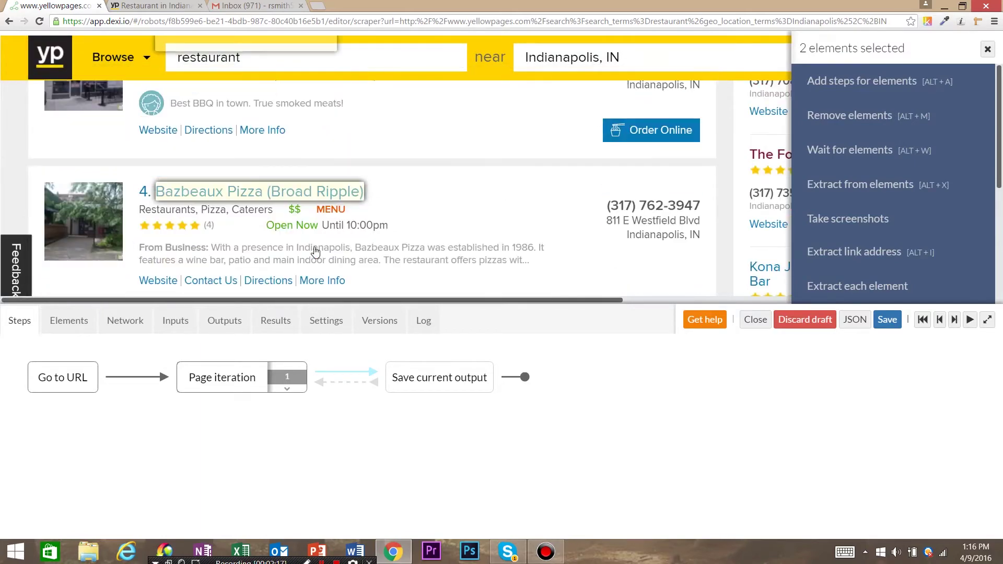
{"action": "scroll", "coordinate": [316, 253], "scroll_direction": "down", "scroll_amount": 1}
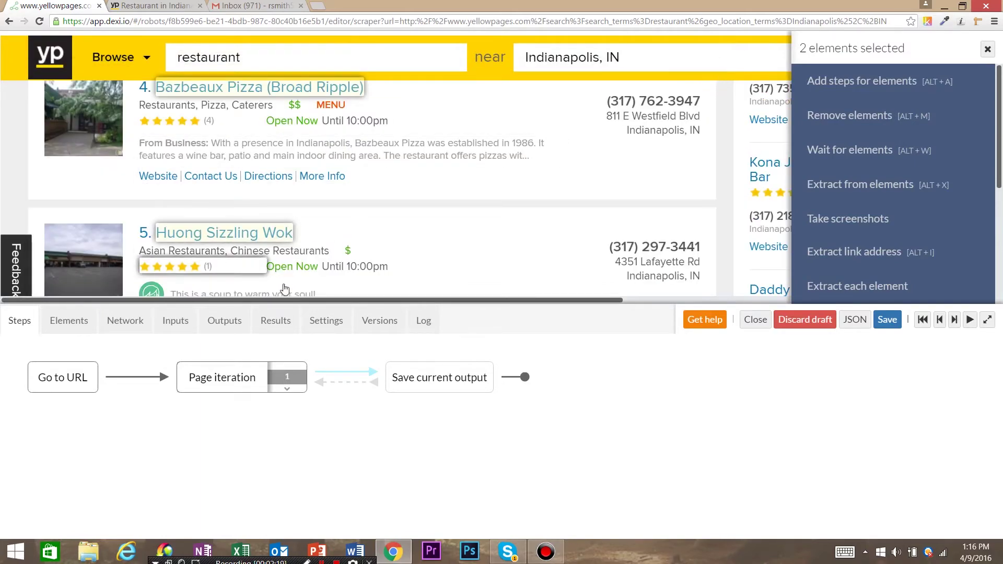
{"action": "scroll", "coordinate": [270, 211], "scroll_direction": "down", "scroll_amount": 1}
{"action": "scroll", "coordinate": [270, 211], "scroll_direction": "down", "scroll_amount": 10}
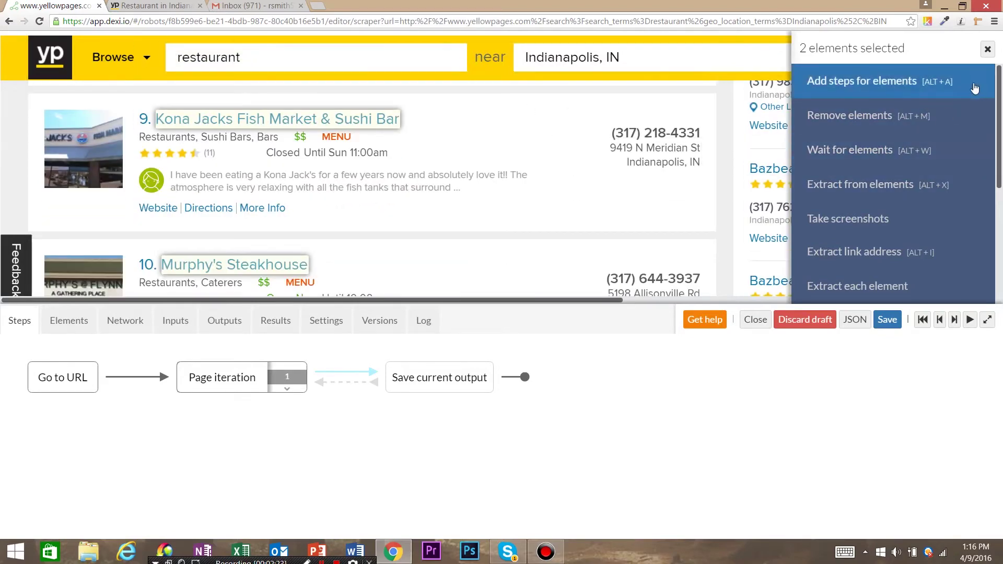
{"action": "left_click_drag", "start_coordinate": [995, 87], "coordinate": [980, 219]}
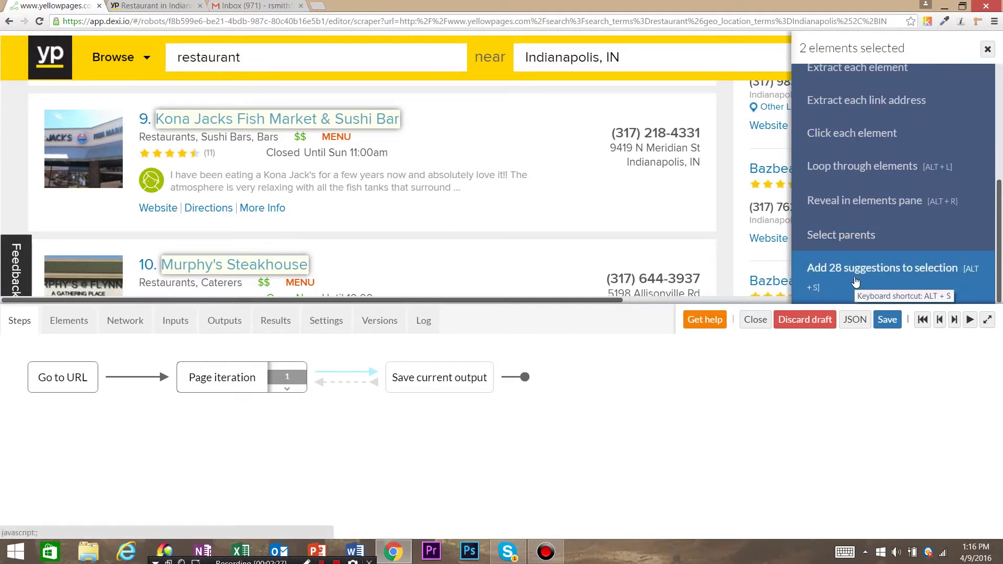
{"action": "left_click", "coordinate": [856, 283]}
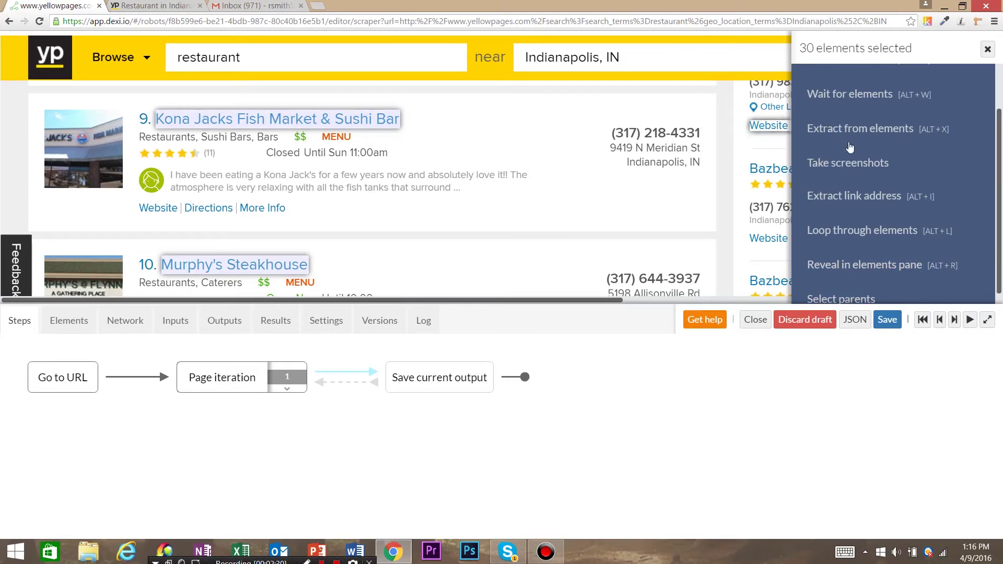
{"action": "left_click", "coordinate": [861, 232]}
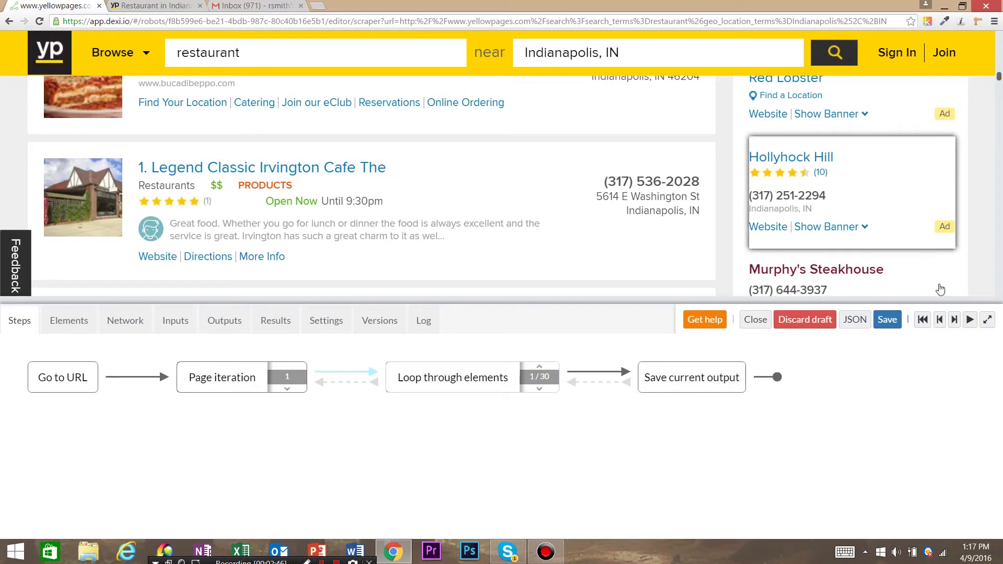
Step into the first listing and pick its name, phone, street and city/state for extraction.
{"action": "left_click", "coordinate": [955, 320]}
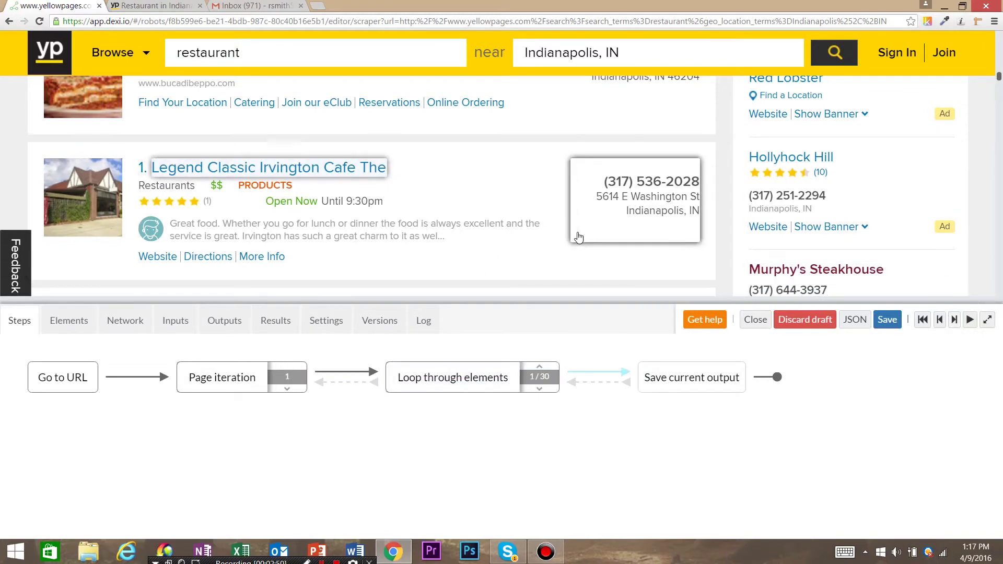
{"action": "scroll", "coordinate": [549, 282], "scroll_direction": "down", "scroll_amount": 1}
{"action": "scroll", "coordinate": [546, 274], "scroll_direction": "up", "scroll_amount": 1}
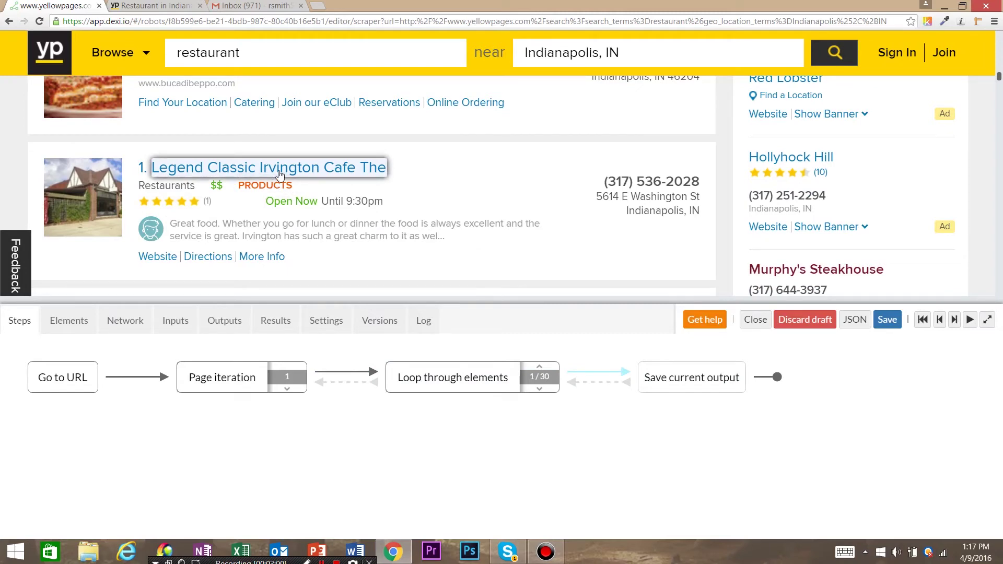
{"action": "left_click", "coordinate": [280, 174]}
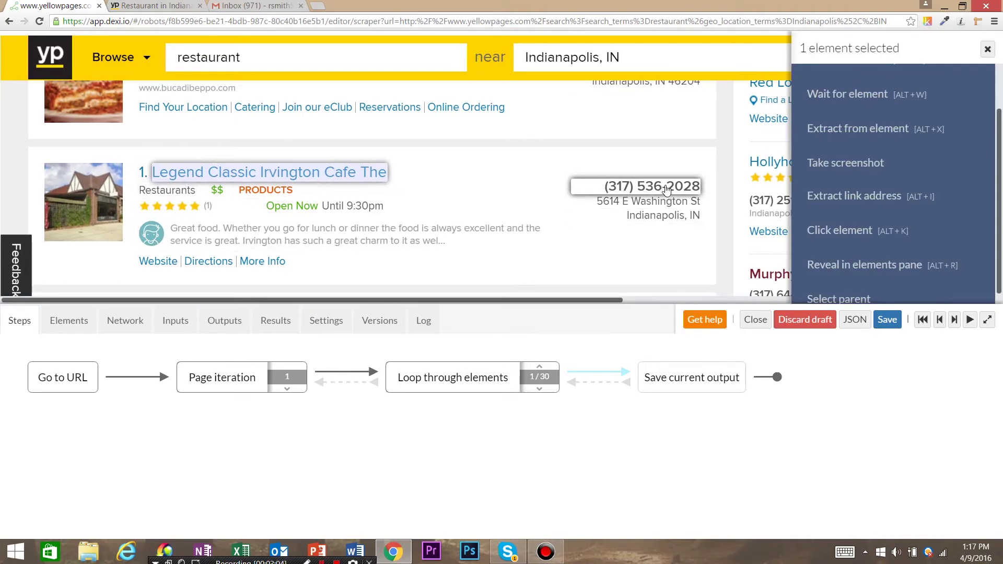
{"action": "left_click", "coordinate": [667, 189]}
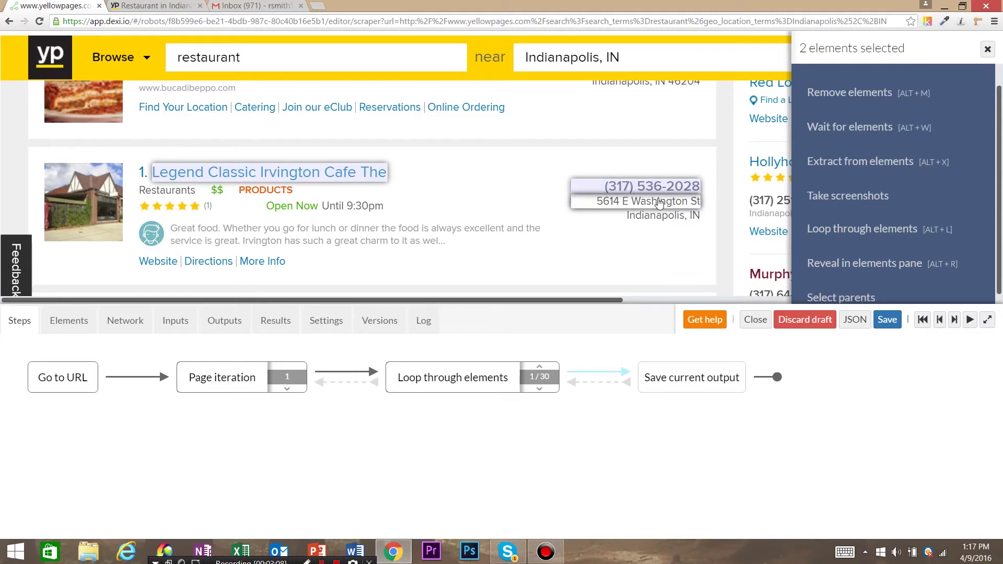
{"action": "left_click", "coordinate": [659, 203]}
{"action": "left_click", "coordinate": [679, 215]}
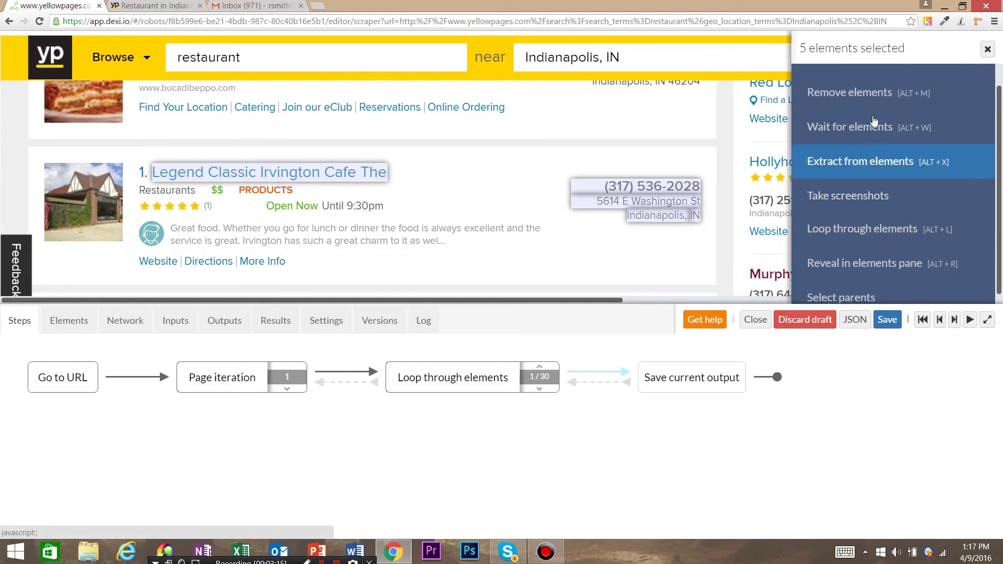
{"action": "scroll", "coordinate": [896, 194], "scroll_direction": "down", "scroll_amount": 1}
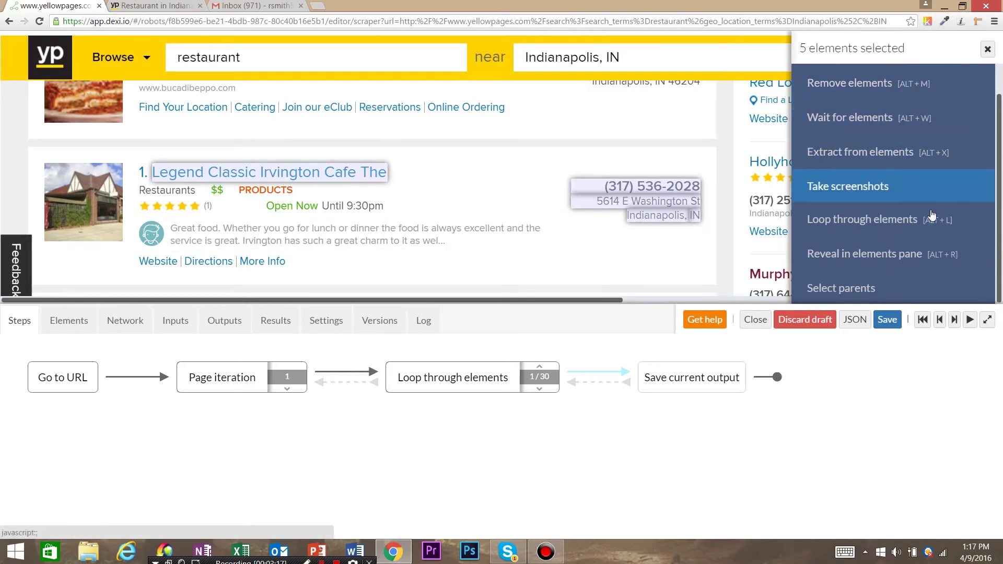
{"action": "left_click", "coordinate": [918, 163]}
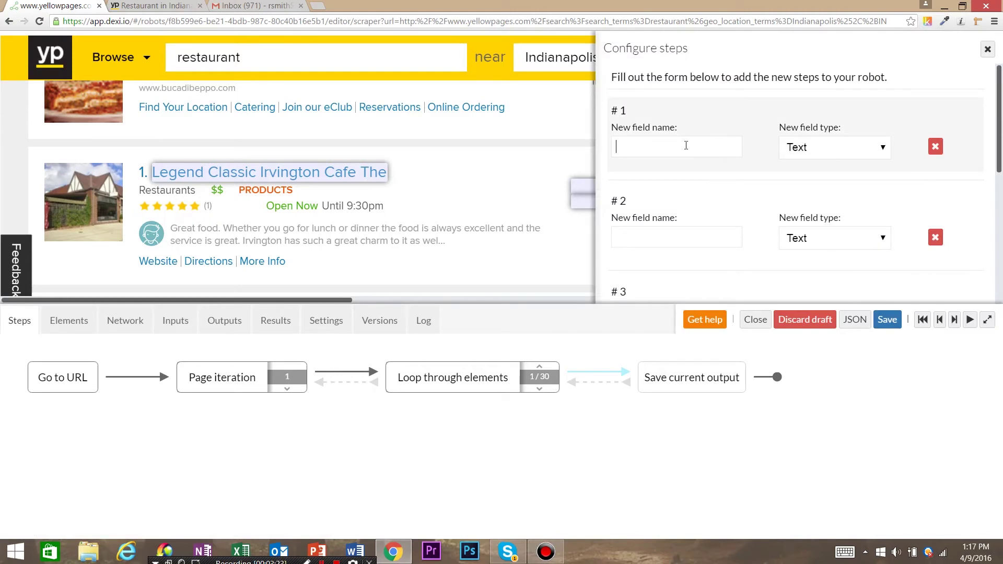
Name the first extract field resturauntName.
{"action": "left_click", "coordinate": [686, 145]}
{"action": "type", "text": "resturaun"}
{"action": "type", "text": "tName"}
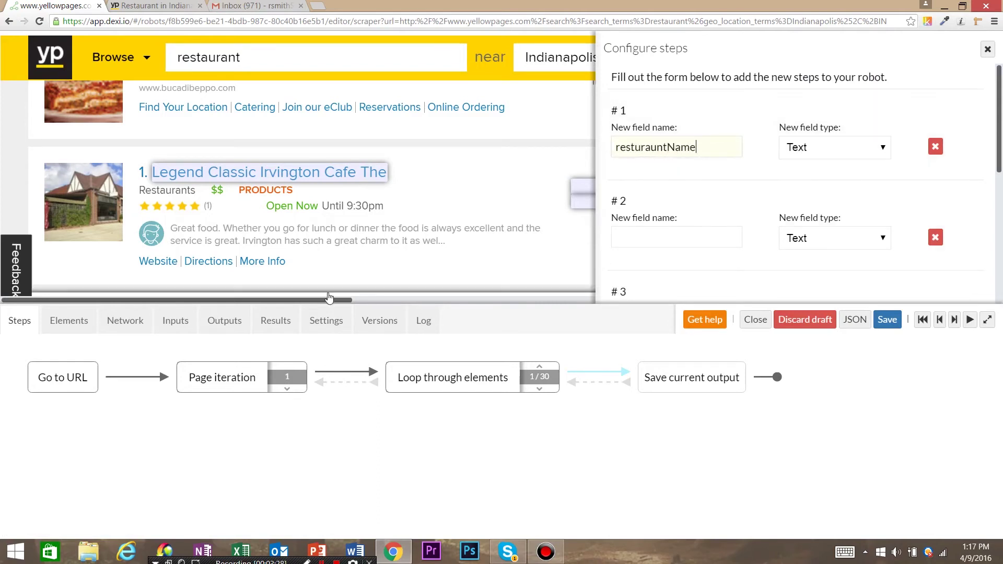
{"action": "left_click_drag", "start_coordinate": [350, 305], "coordinate": [447, 301]}
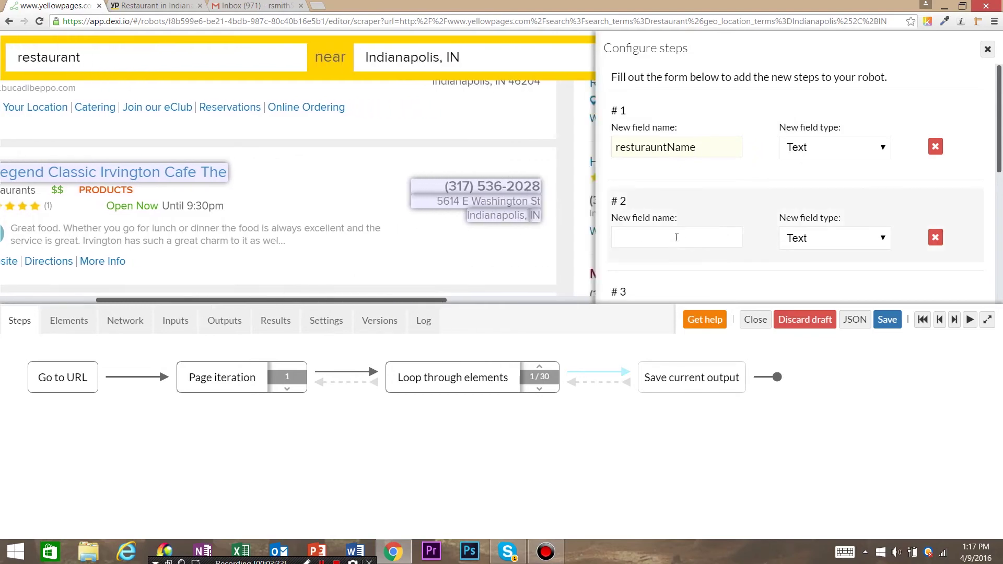
Name the other fields resturantPhone, resturantAddress, resturantCity and resturantState, then confirm.
{"action": "left_click", "coordinate": [677, 237]}
{"action": "type", "text": "resturantPhone"}
{"action": "key", "text": "Return"}
{"action": "type", "text": "resturant"}
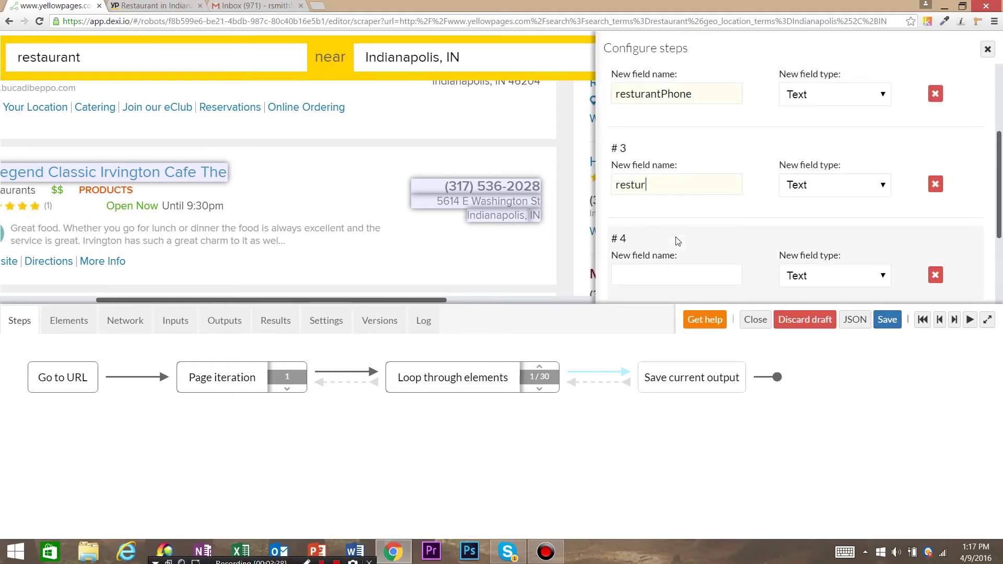
{"action": "type", "text": "Address"}
{"action": "type", "text": "resturant"}
{"action": "type", "text": "City"}
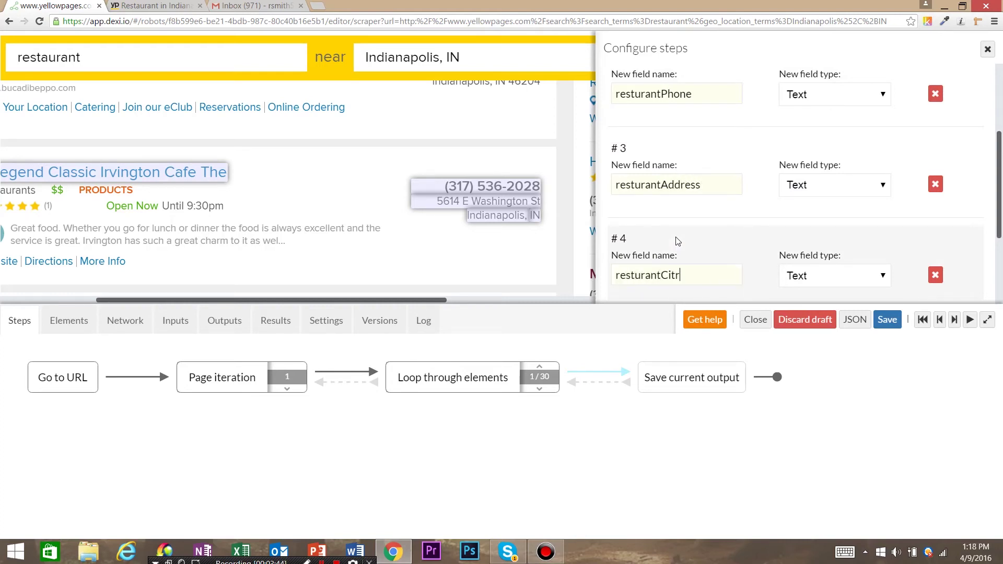
{"action": "key", "text": "BackSpace"}
{"action": "key", "text": "Return"}
{"action": "type", "text": "restur"}
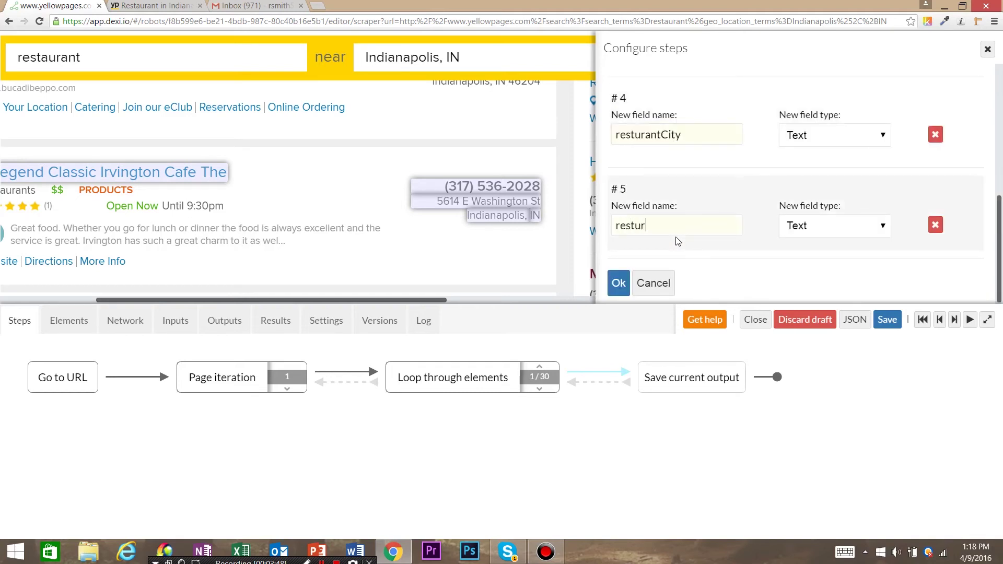
{"action": "type", "text": "antState"}
{"action": "left_click", "coordinate": [619, 284]}
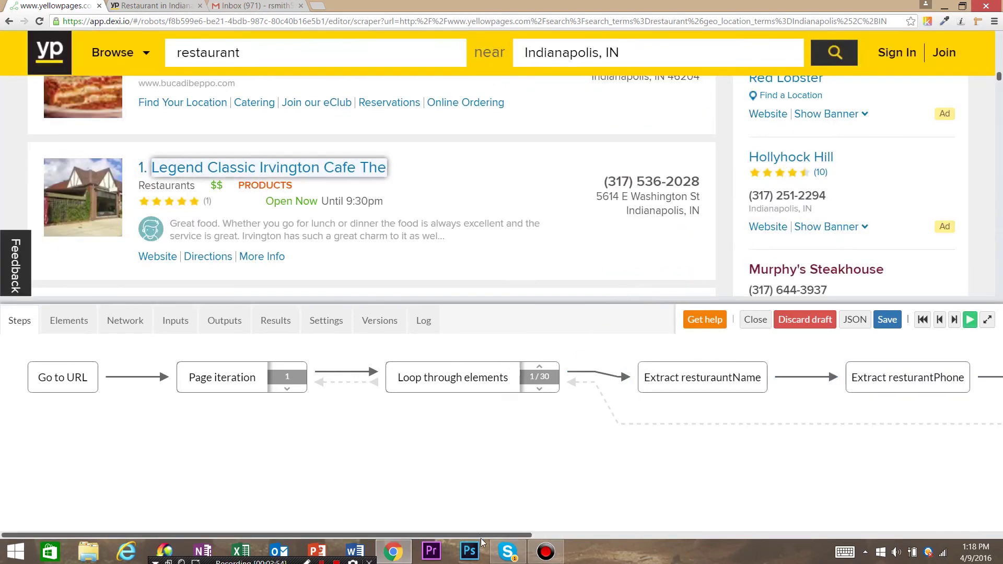
Run the robot with the Results table showing, filling rows with each restaurant's name, phone and address.
{"action": "left_click_drag", "start_coordinate": [484, 536], "coordinate": [465, 523]}
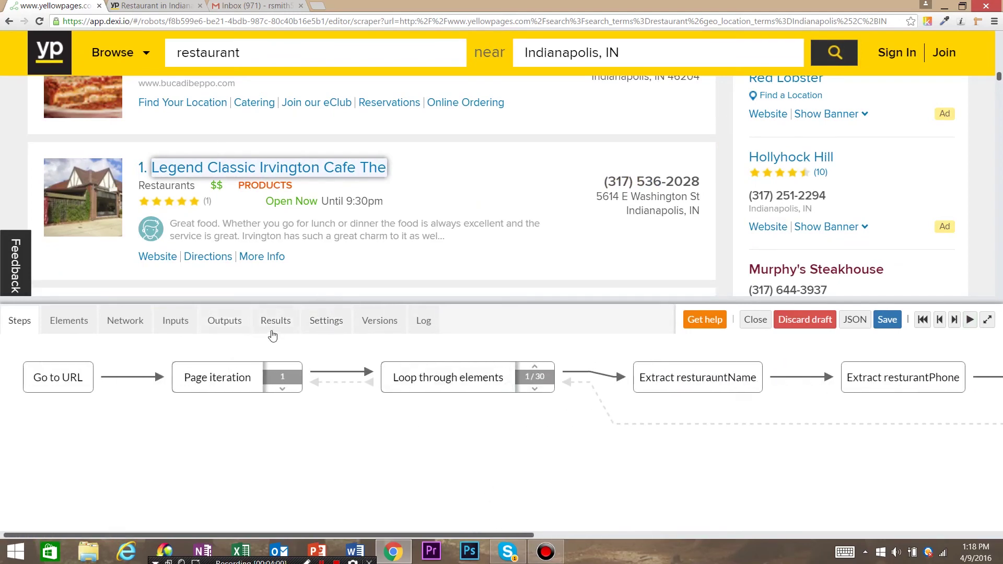
{"action": "left_click", "coordinate": [273, 327]}
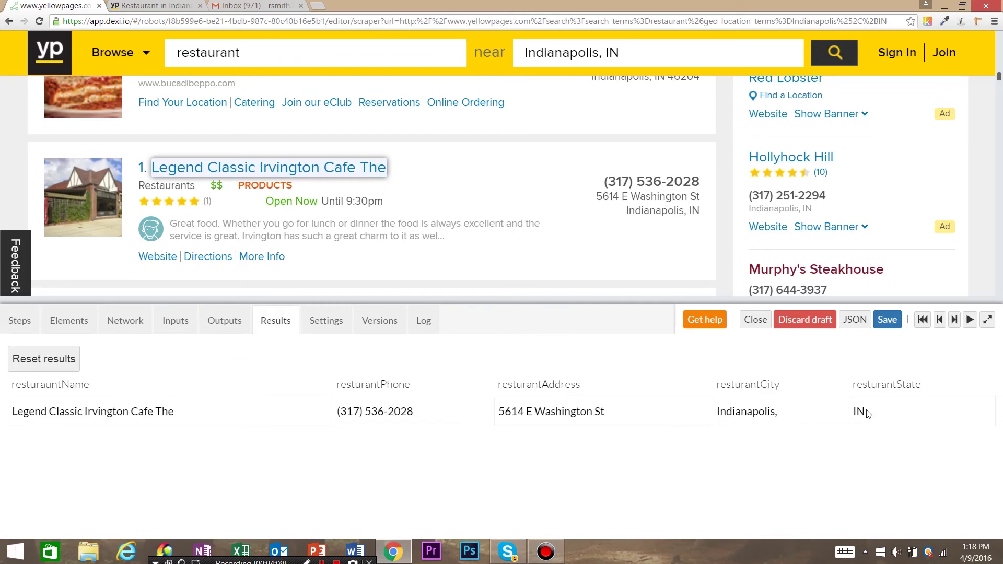
{"action": "left_click", "coordinate": [970, 321]}
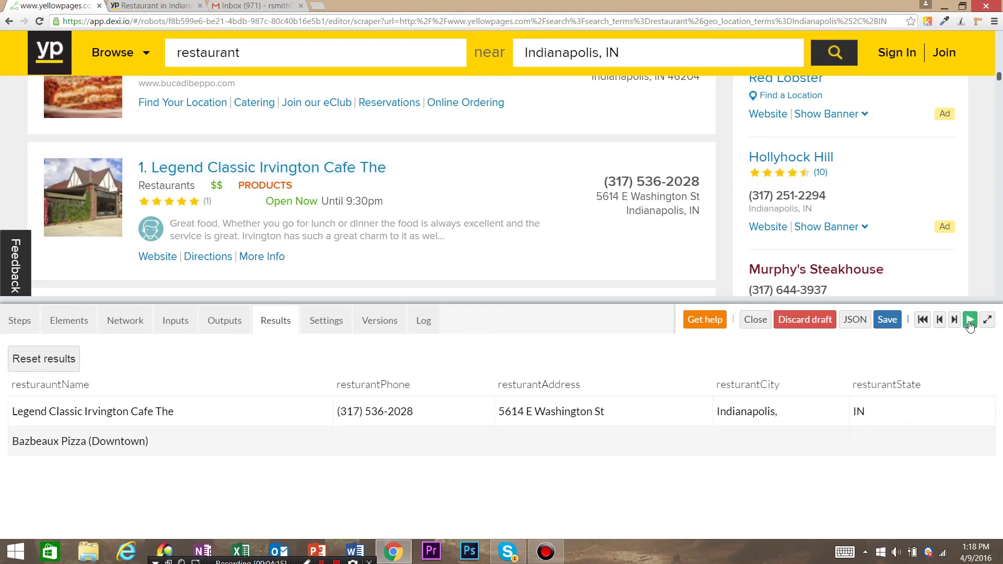